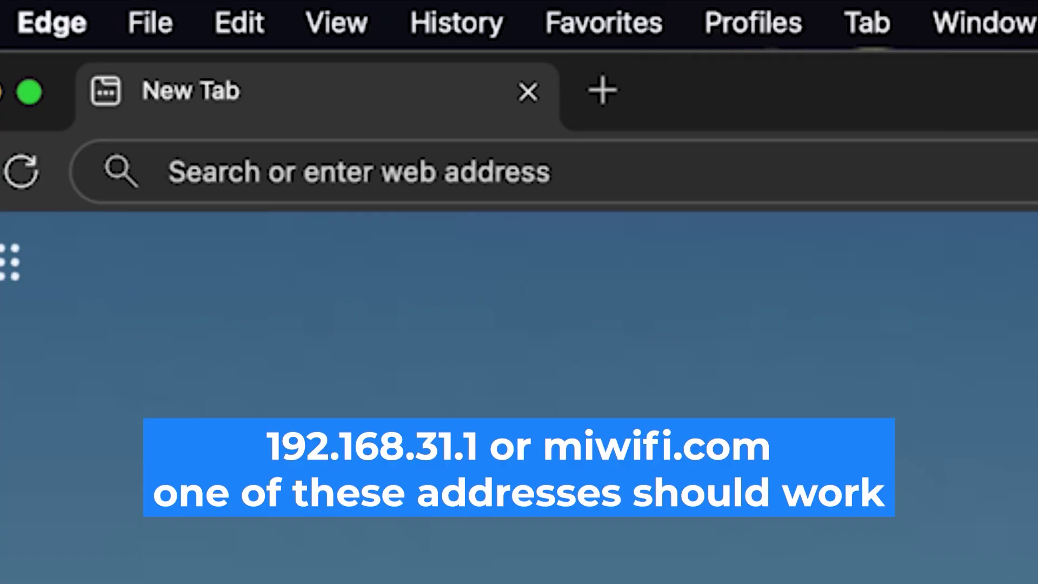
Enter the router address 192.168.1.1 in Edge's address bar.
left_click(532, 174)
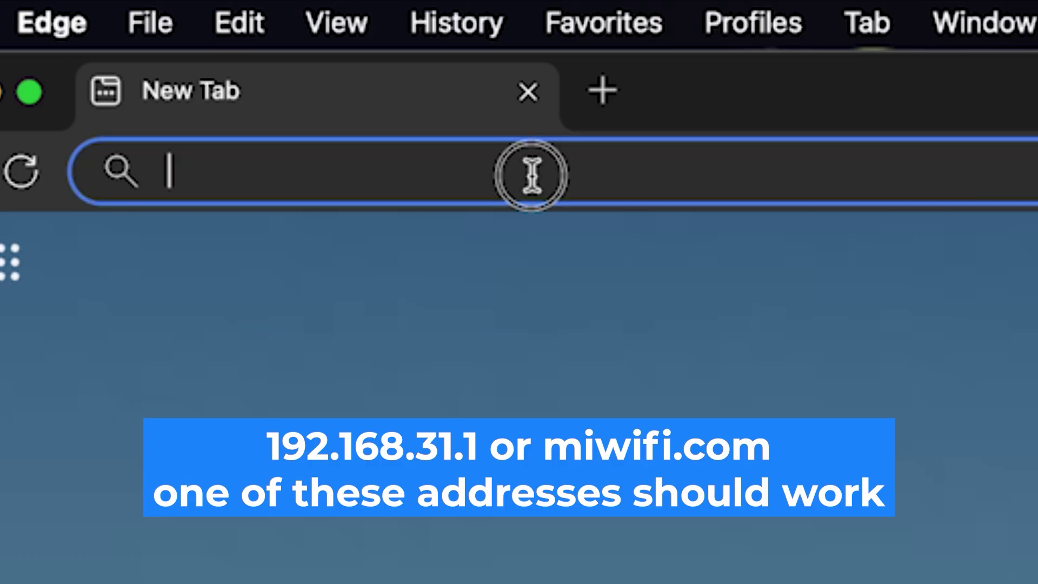
type("192.16")
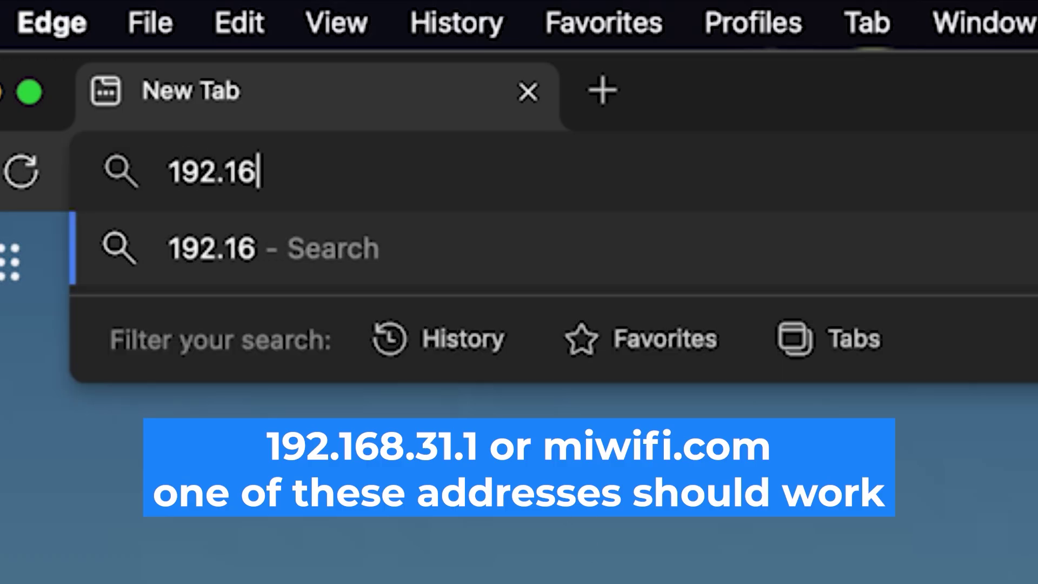
type("8.1.1")
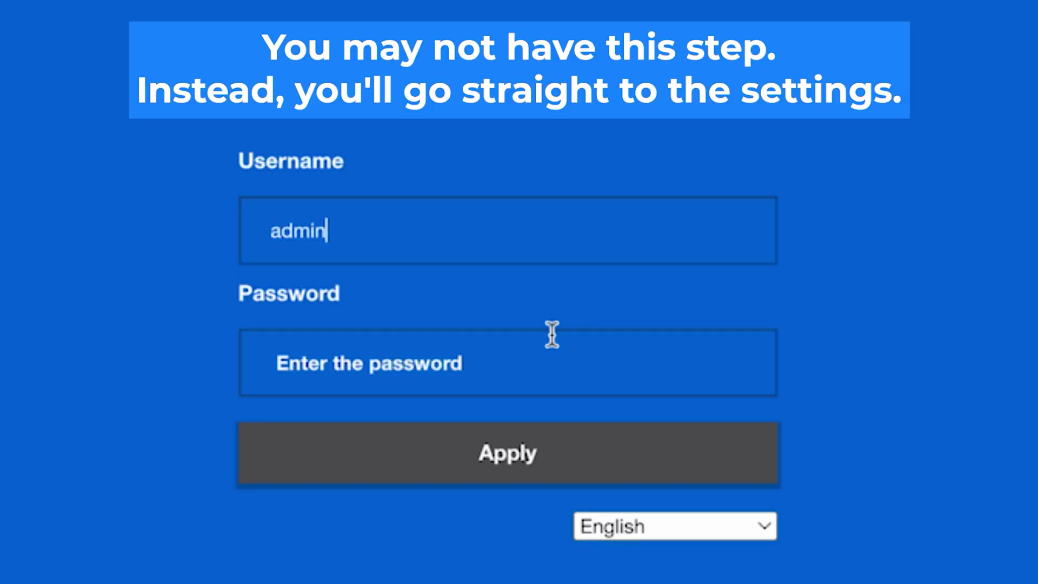
Sign in with the default administrator password and keep English as the interface language.
left_click(518, 369)
type("admin")
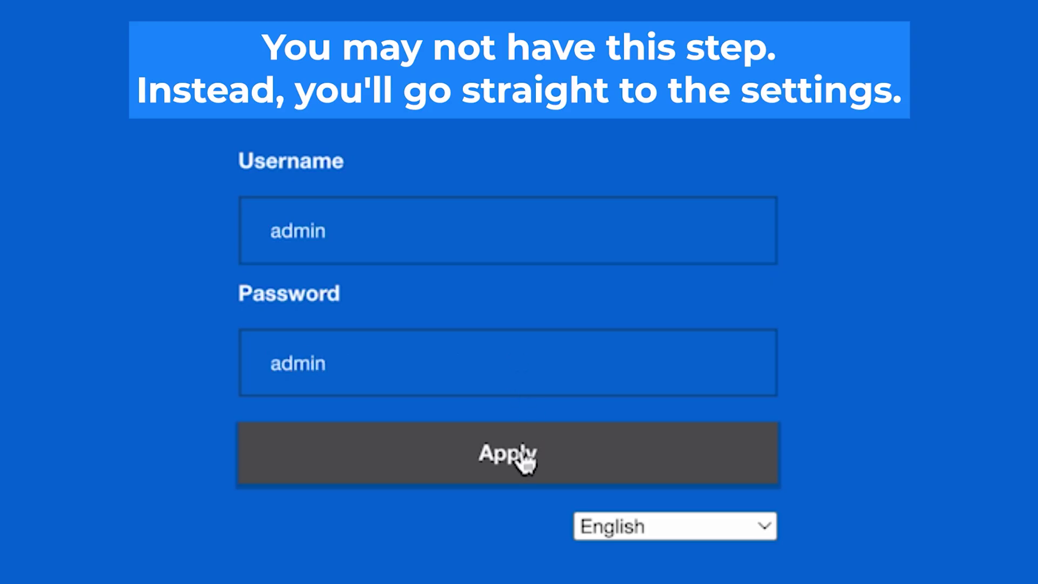
left_click(520, 452)
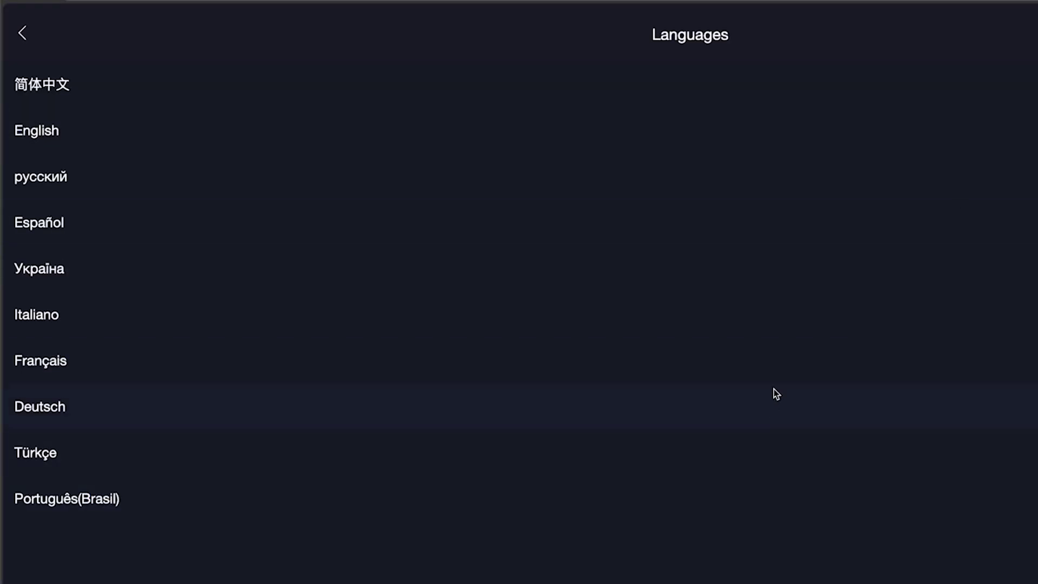
left_click(801, 123)
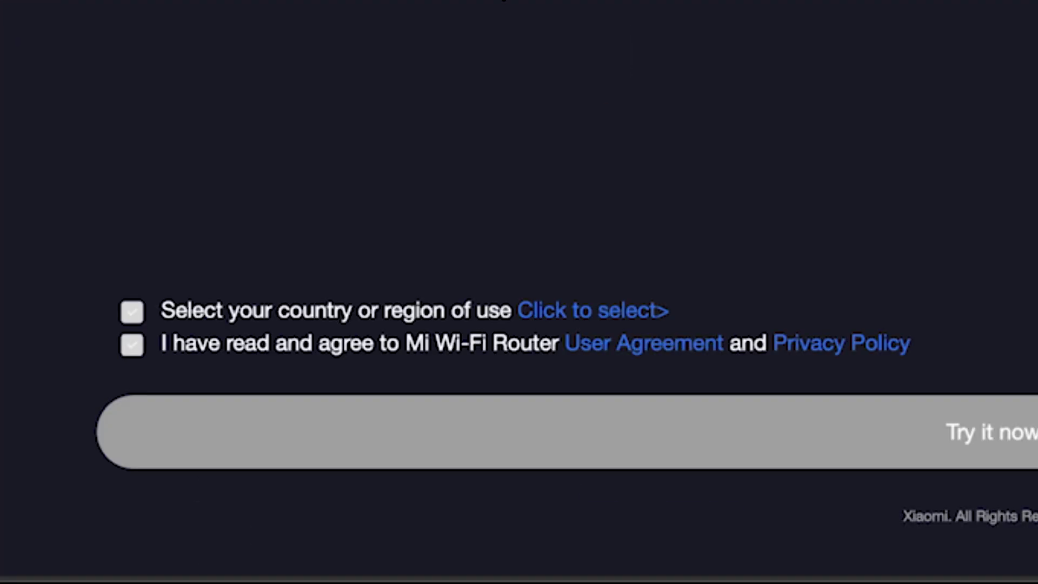
Accept the user agreement and privacy policy, choose Germany as the region, and start setup.
left_click(130, 313)
left_click(127, 347)
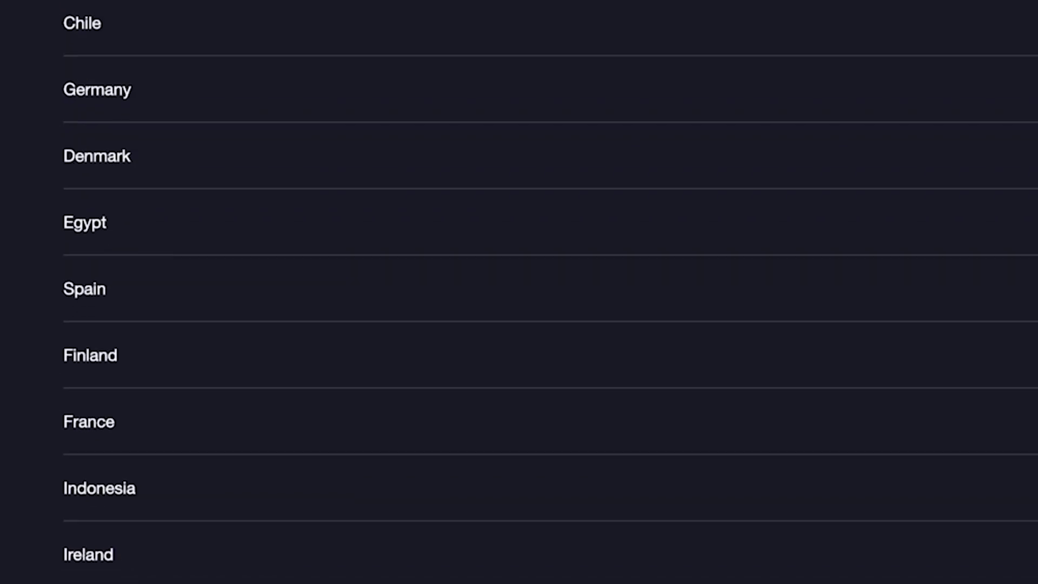
scroll(549, 301, "down", 15)
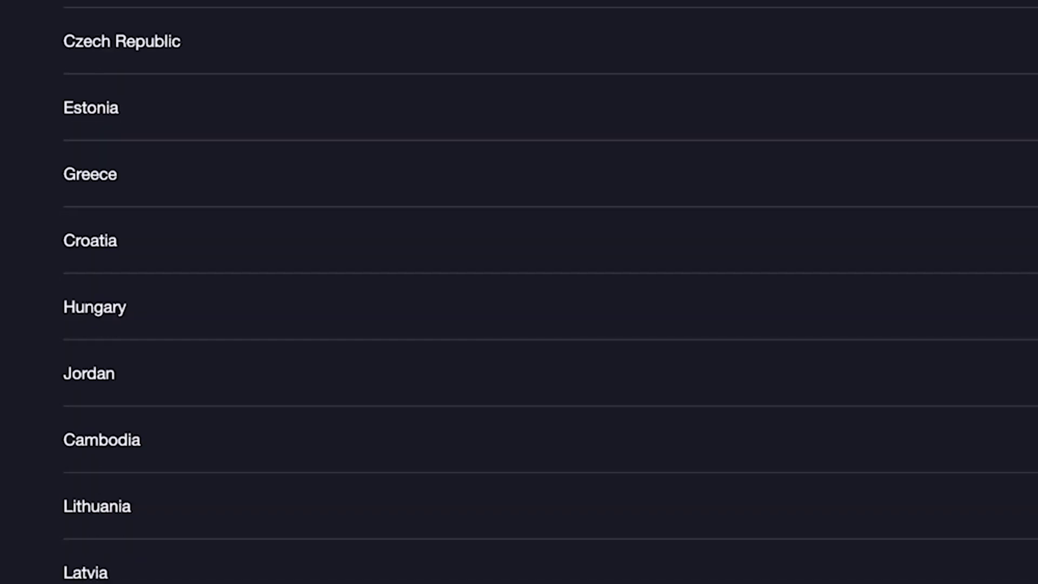
scroll(550, 301, "down", 8)
scroll(550, 300, "up", 15)
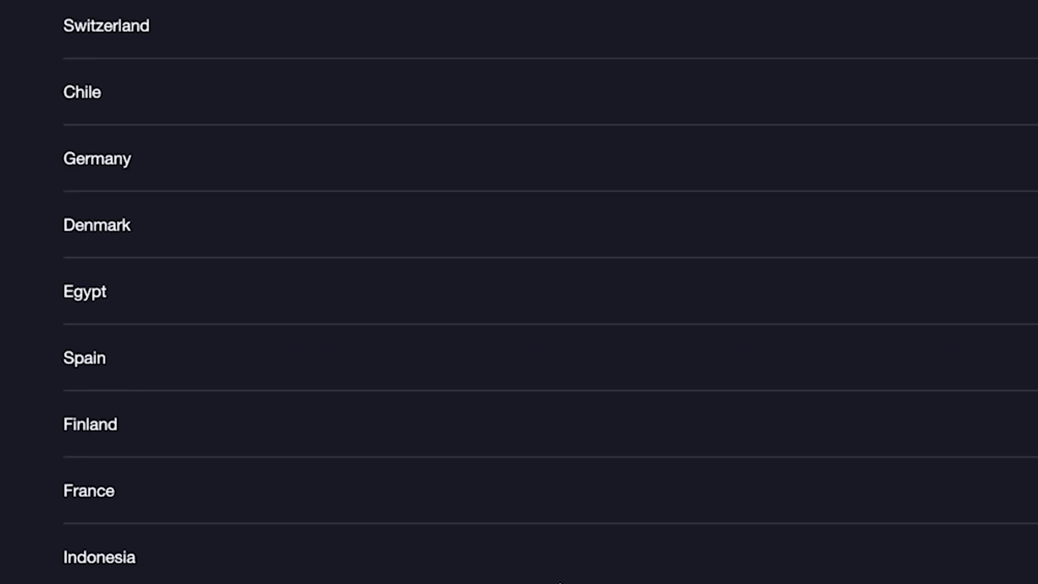
scroll(361, 325, "up", 3)
left_click(358, 317)
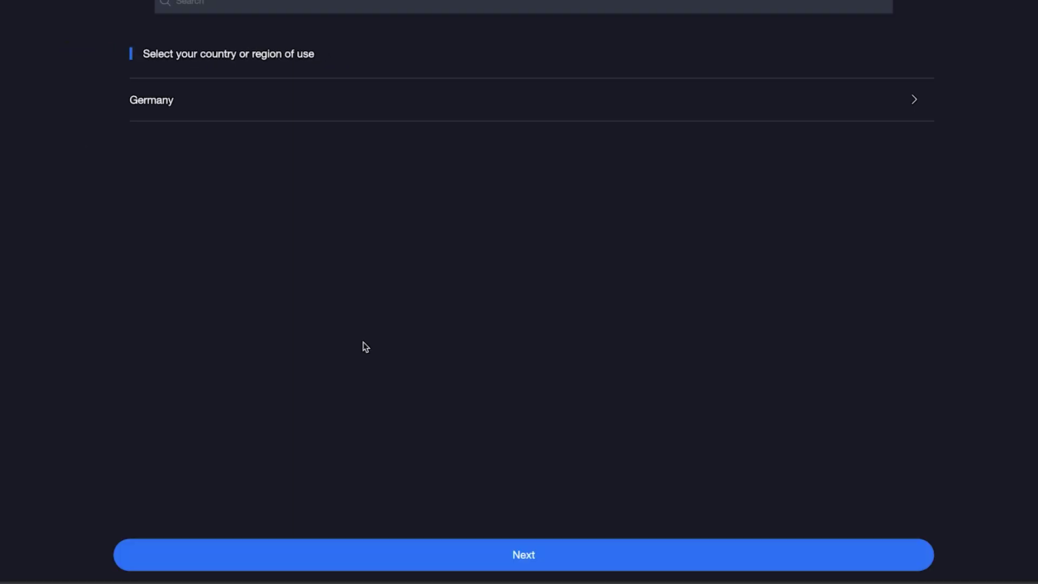
left_click(559, 555)
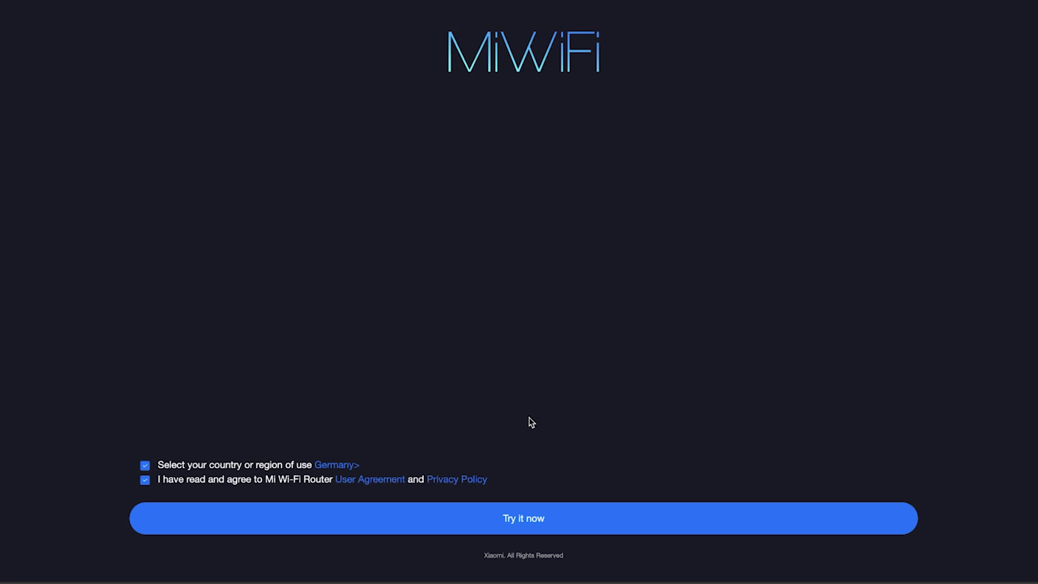
left_click(514, 521)
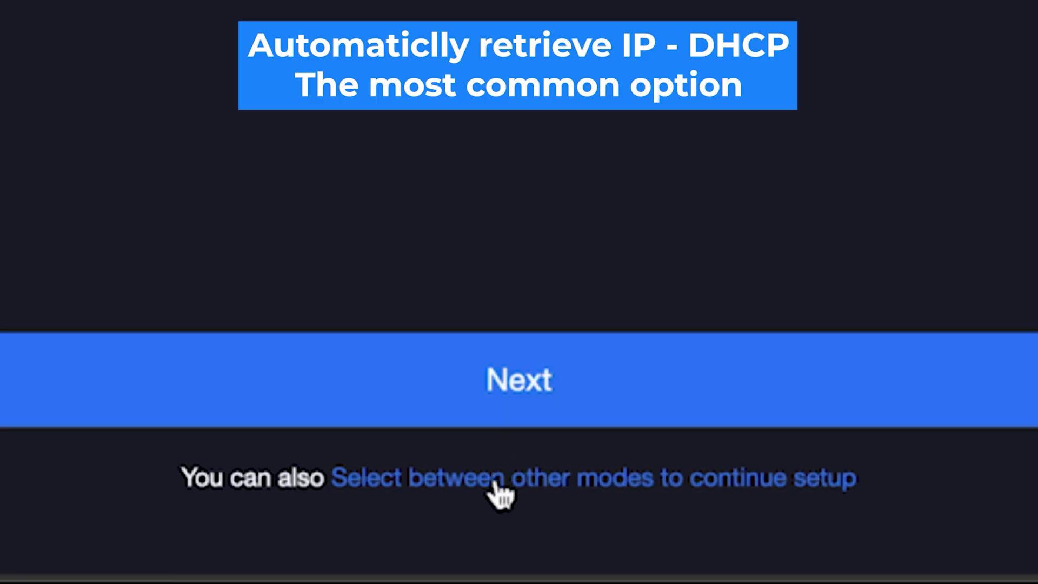
Review the alternative internet connection modes, then continue to the Wi-Fi settings page.
left_click(494, 483)
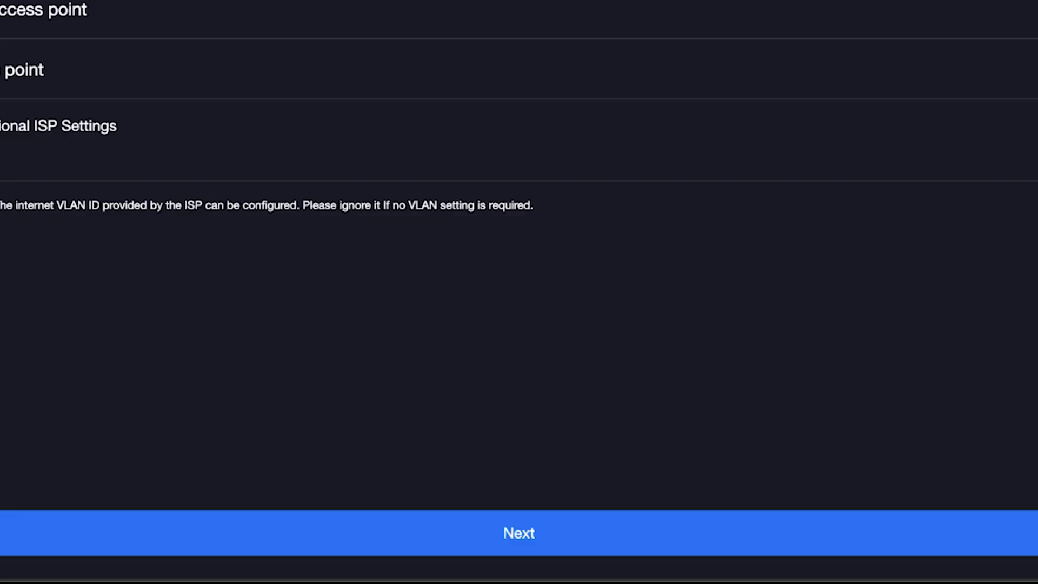
left_click(468, 536)
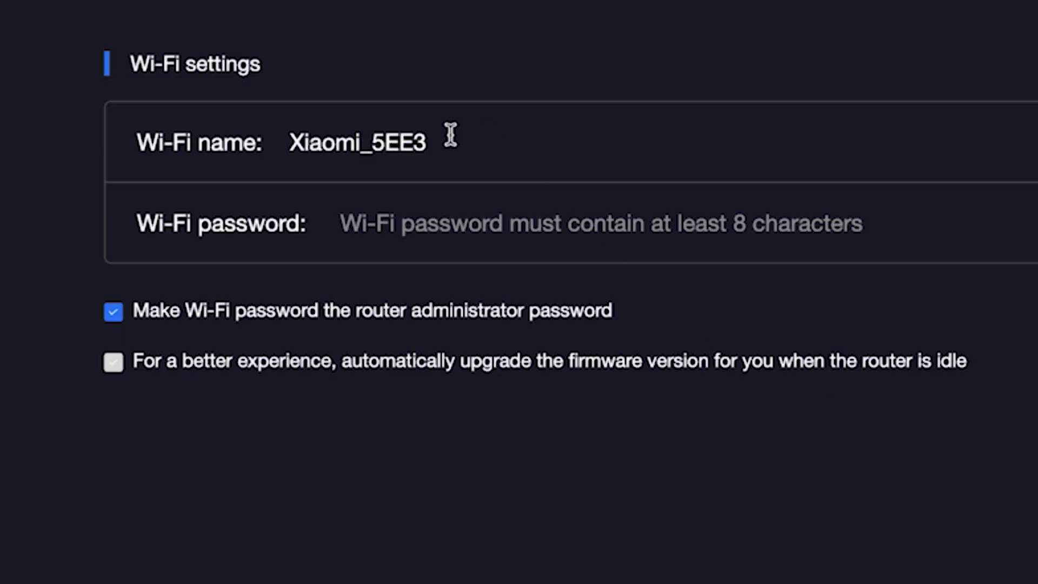
Rename the Wi-Fi network from Xiaomi_5EE3 to Xiaomi and enter a Wi-Fi password.
left_click(414, 140)
left_click_drag(361, 145, 503, 153)
key("BackSpace")
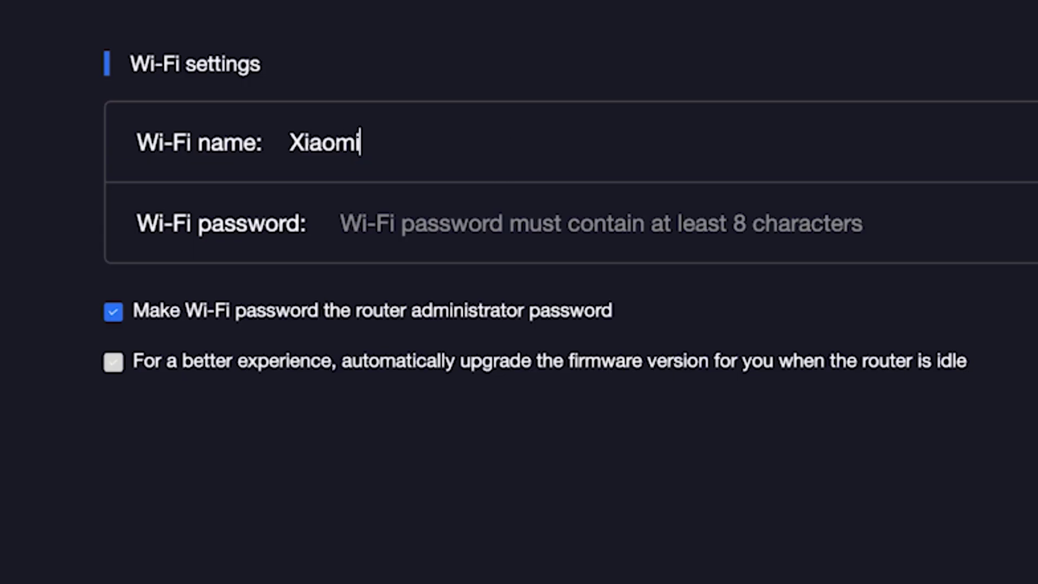
left_click(486, 223)
type("1234567890")
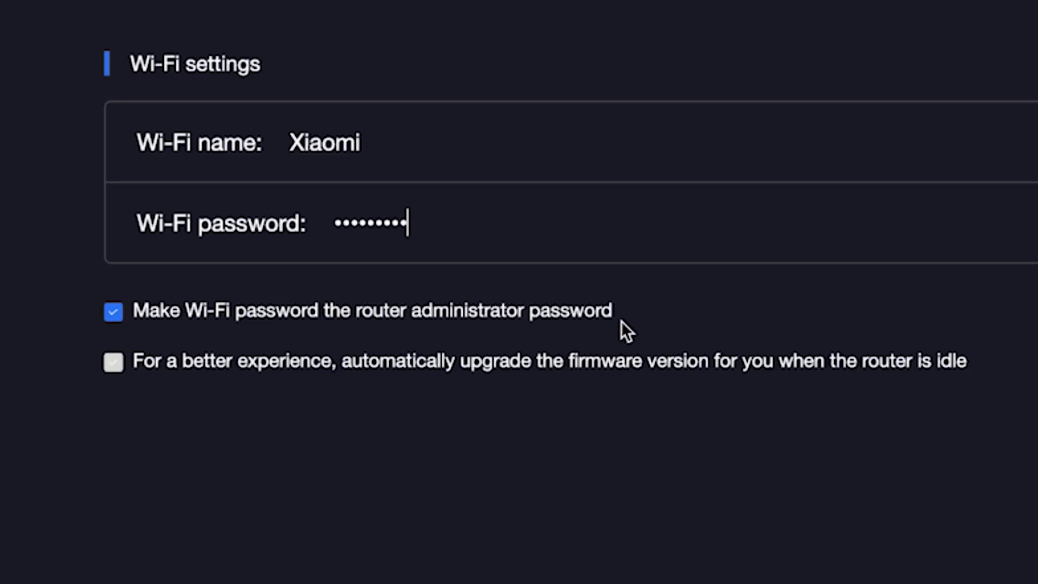
Give the router administrator a separate password and save the settings.
left_click(119, 313)
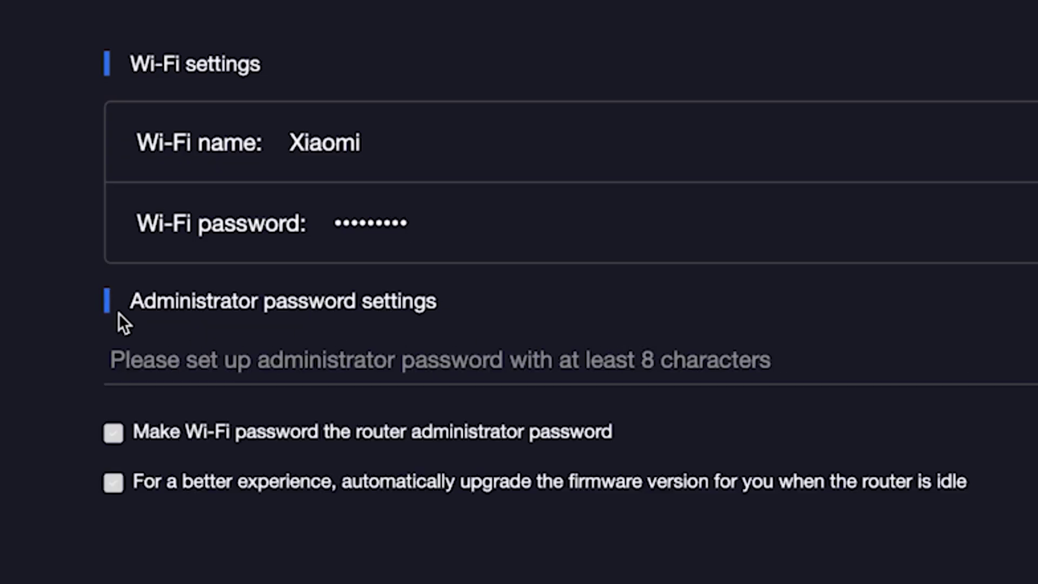
left_click(184, 363)
type("•••••")
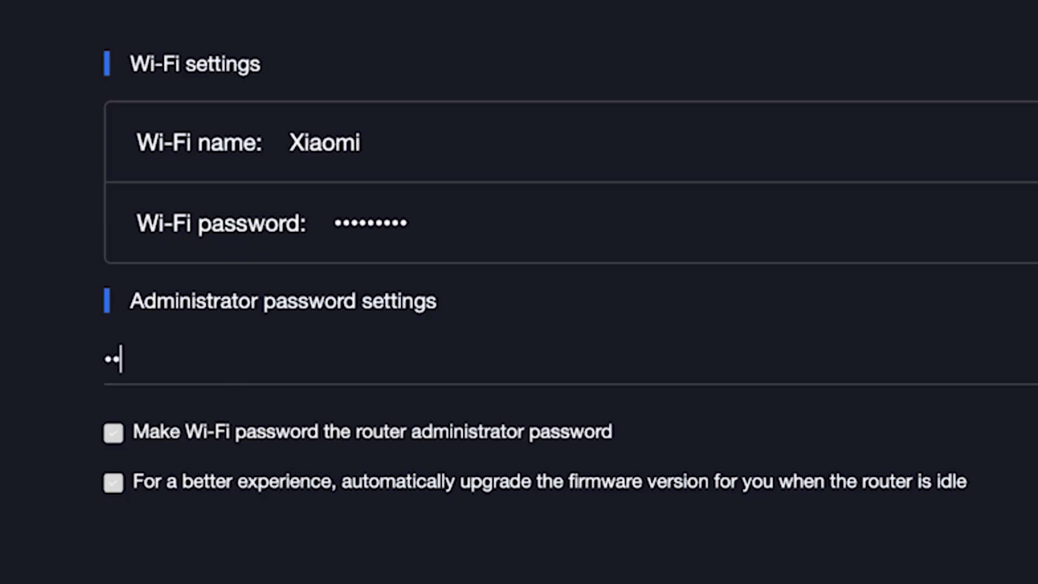
type("•••")
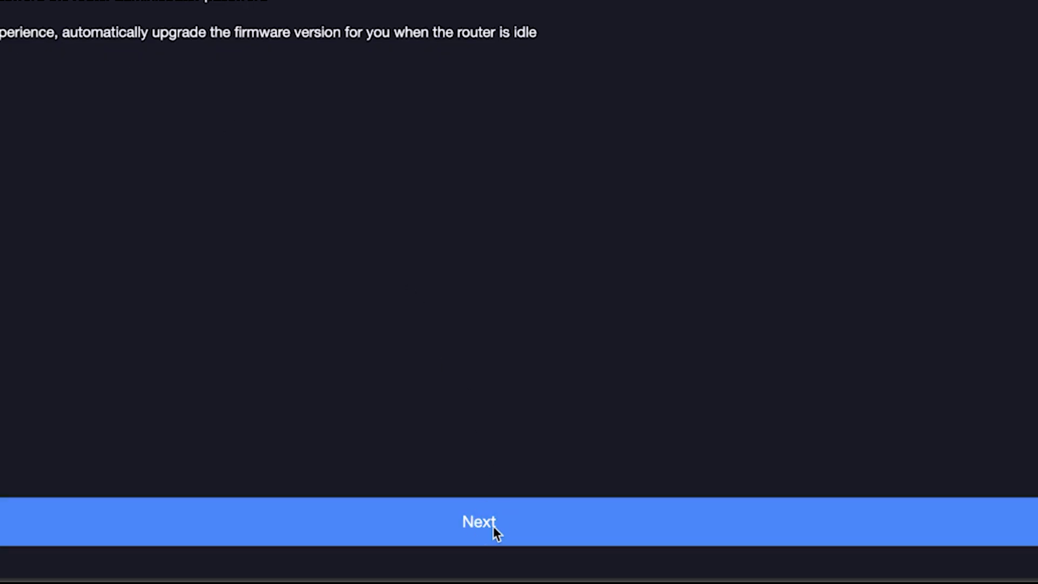
left_click(492, 525)
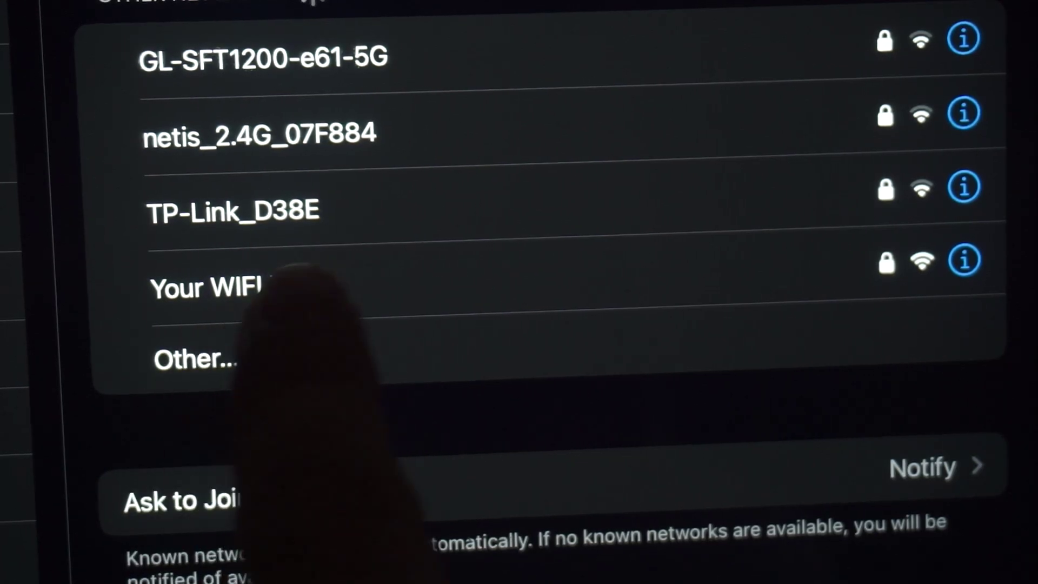
Connect the phone to the new Xiaomi Wi-Fi network.
left_click(303, 285)
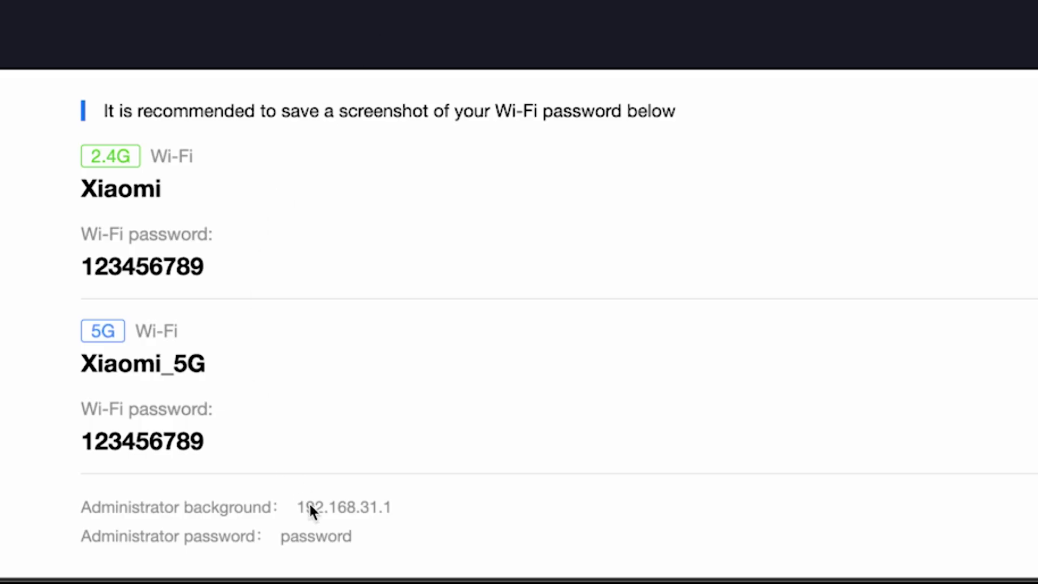
Load 192.168.31.1 in Edge and sign in with the admin password.
left_click(334, 506)
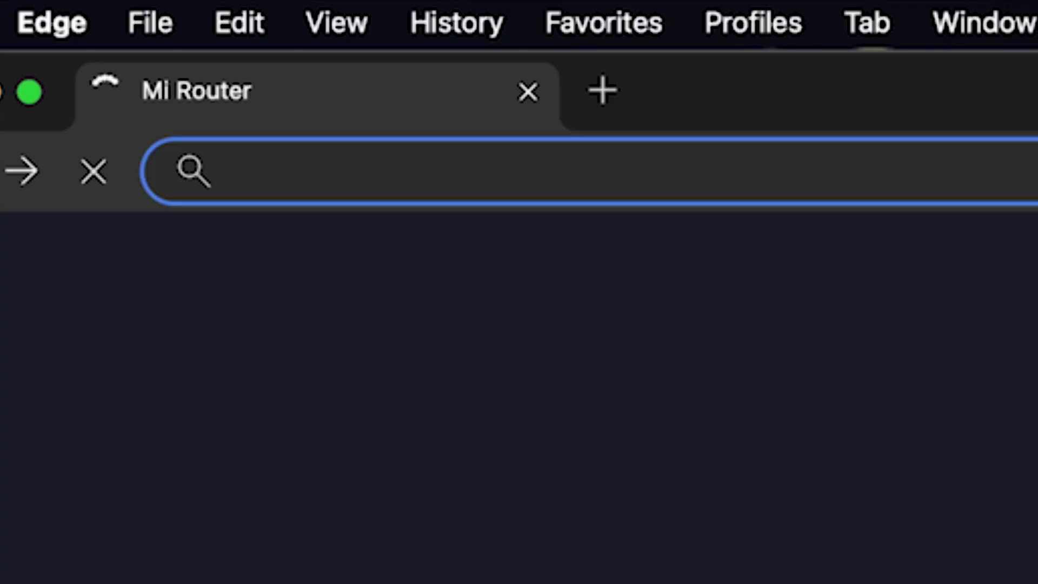
type("19")
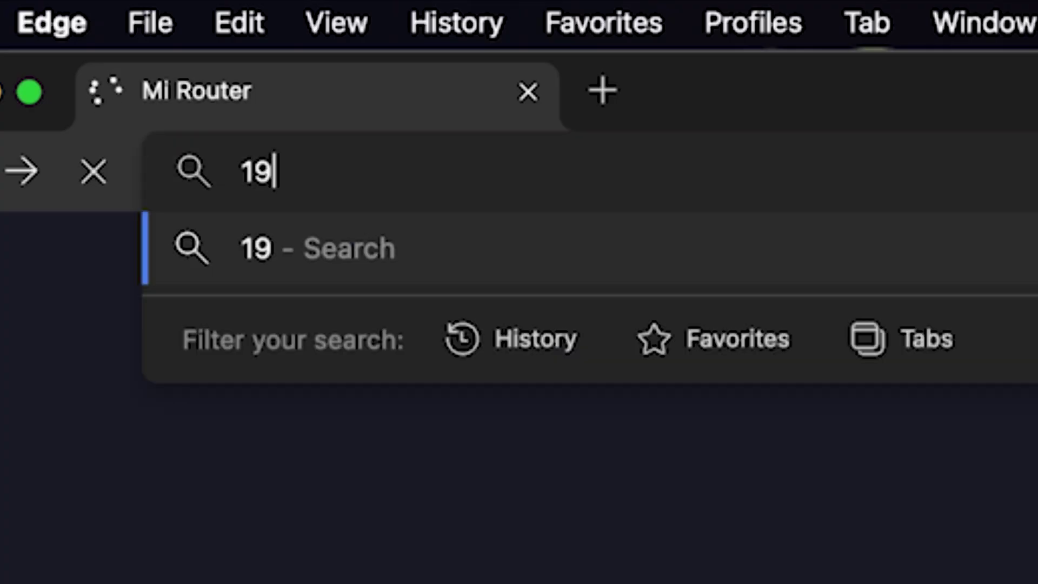
type("2.168.31.1")
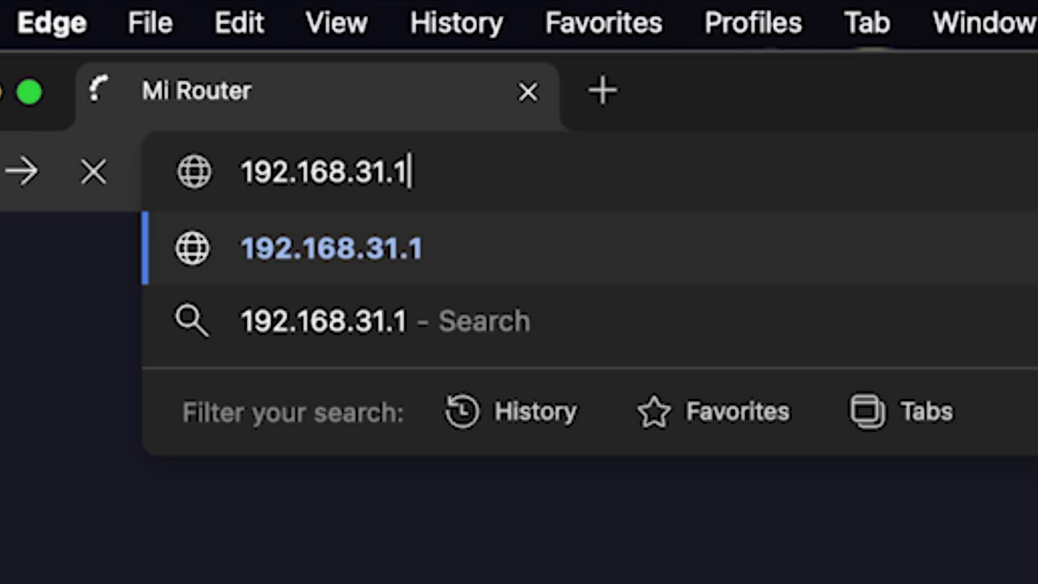
key("Return")
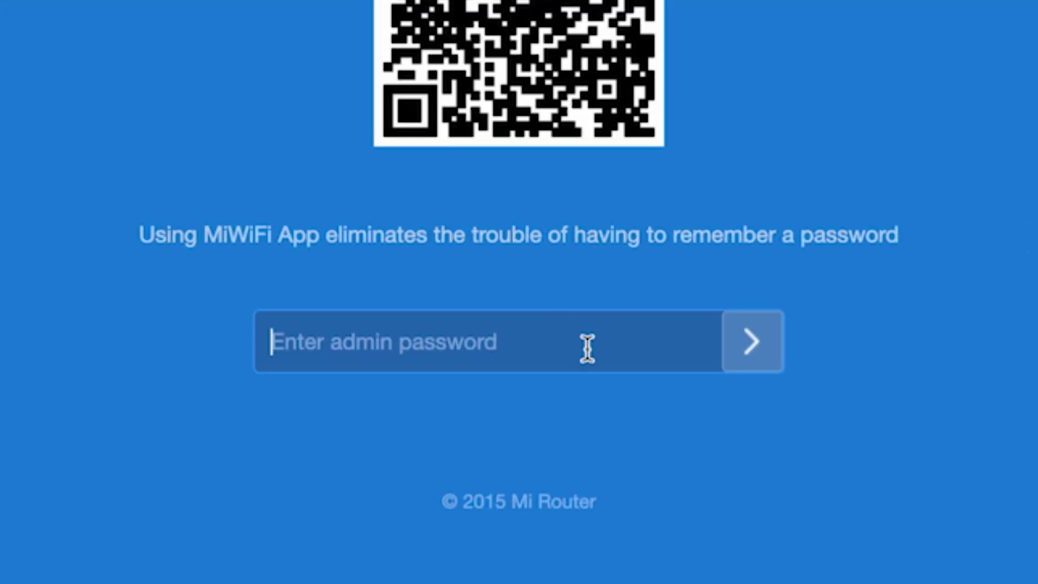
type("•••••••••")
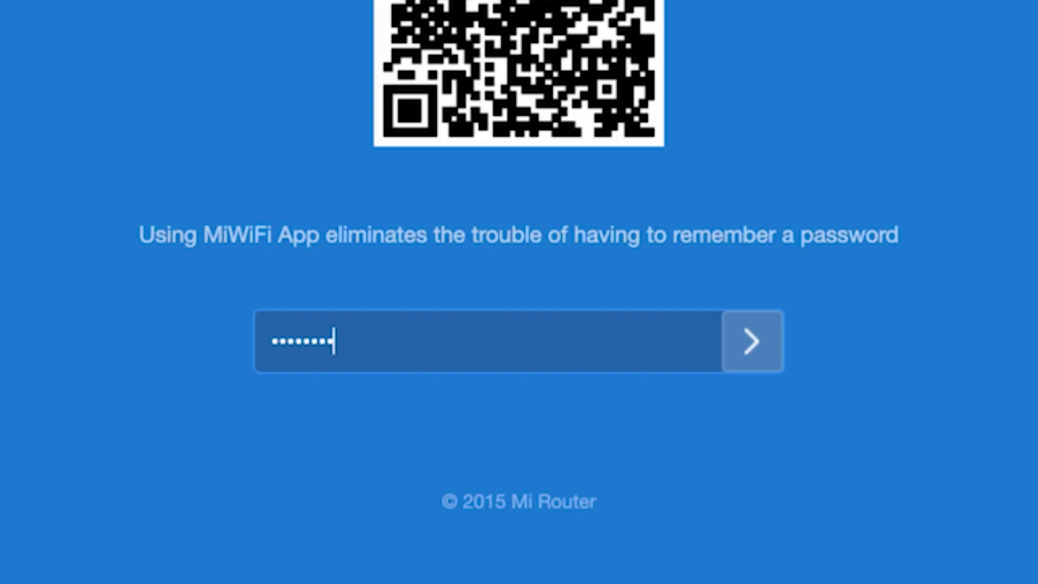
left_click(752, 341)
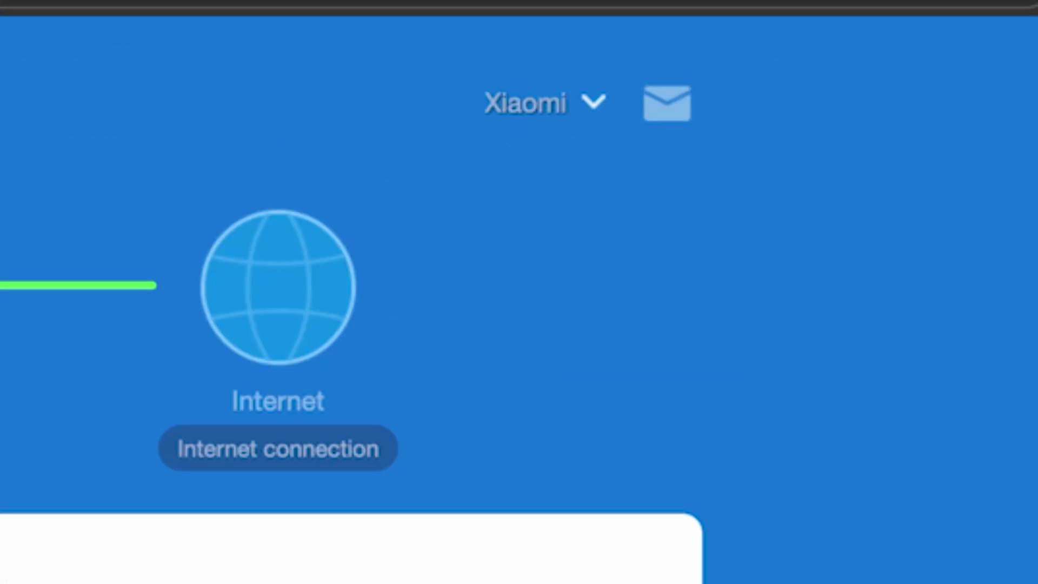
Reboot the router from the Xiaomi account menu, confirming the device-disconnect warning.
left_click(595, 106)
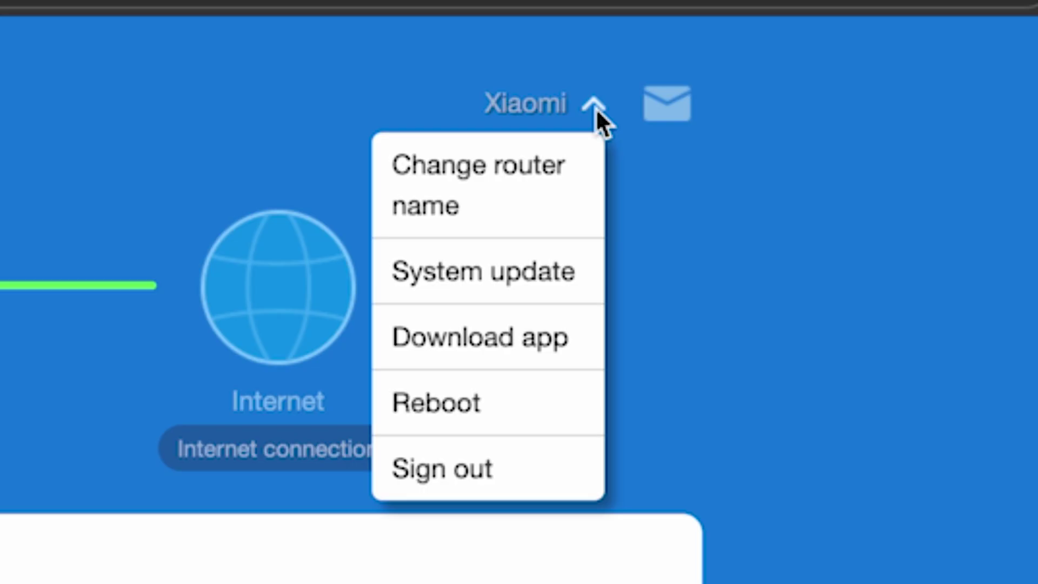
left_click(481, 412)
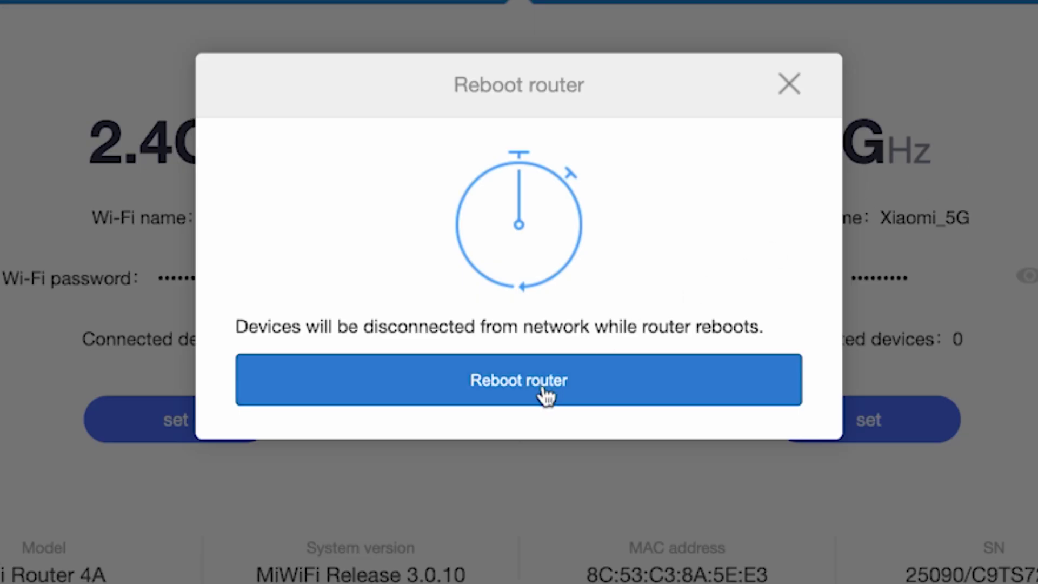
left_click(546, 396)
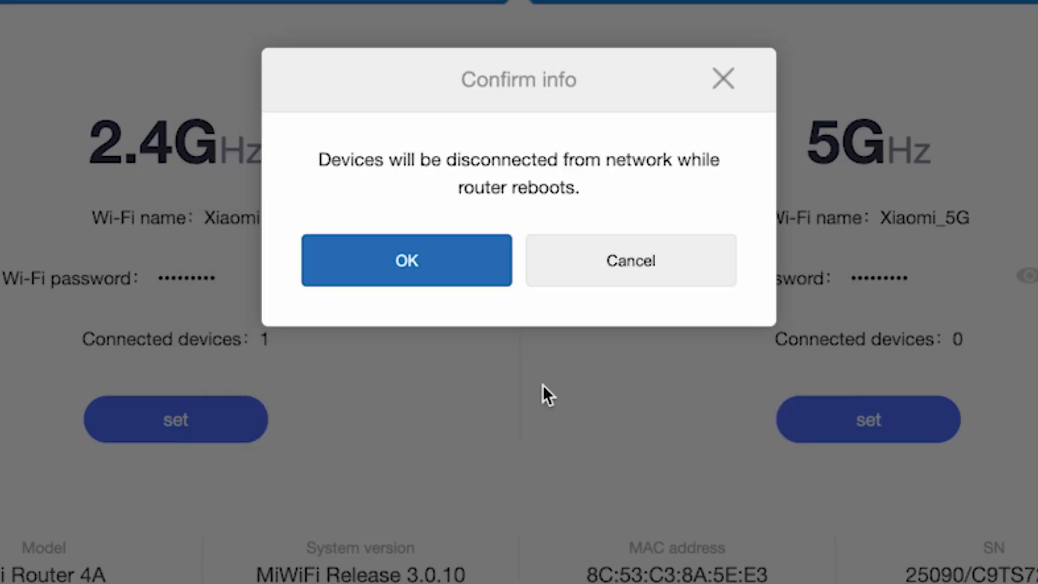
left_click(435, 263)
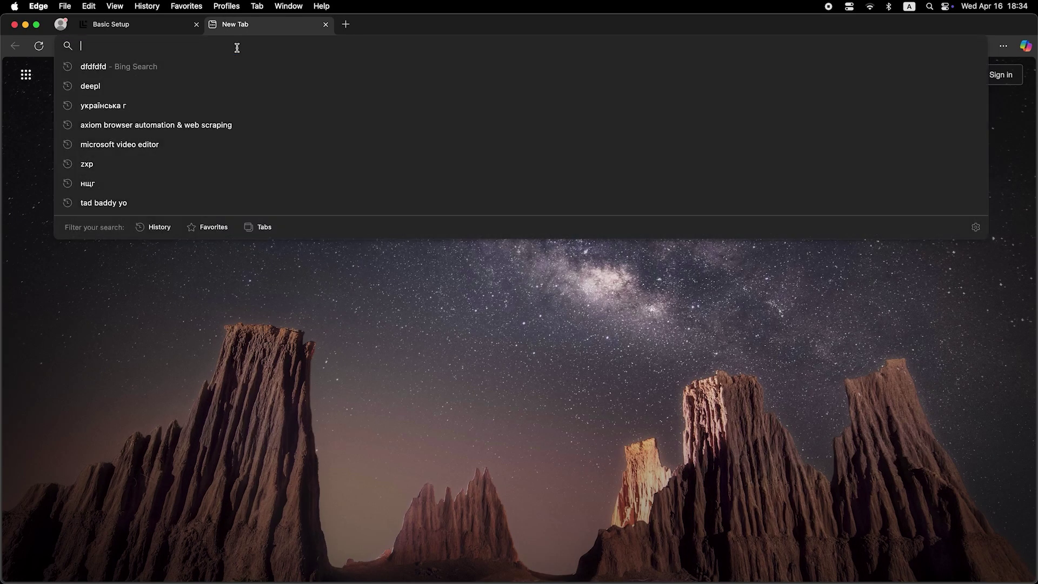
Run a test search for 'dfdfdfdf' to check the internet connection.
type("dfdfdfdf")
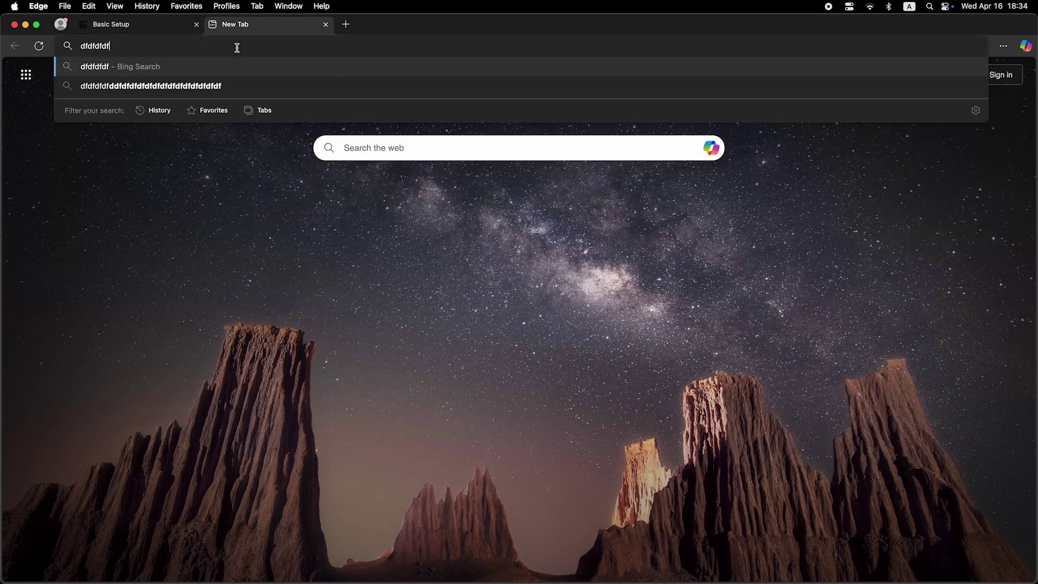
key("Return")
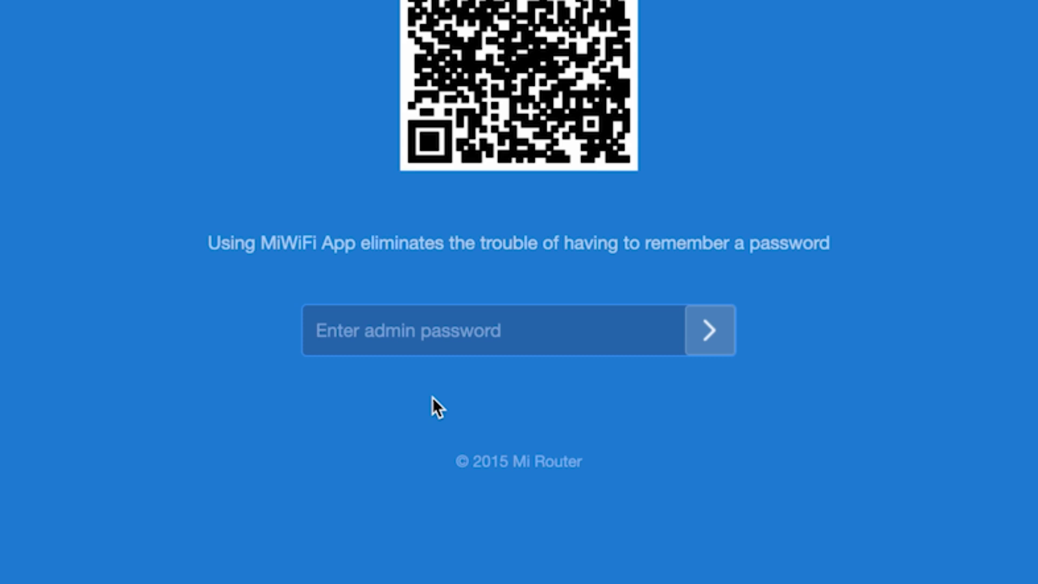
Sign back in with the admin password and decline saving it in the browser.
type("12")
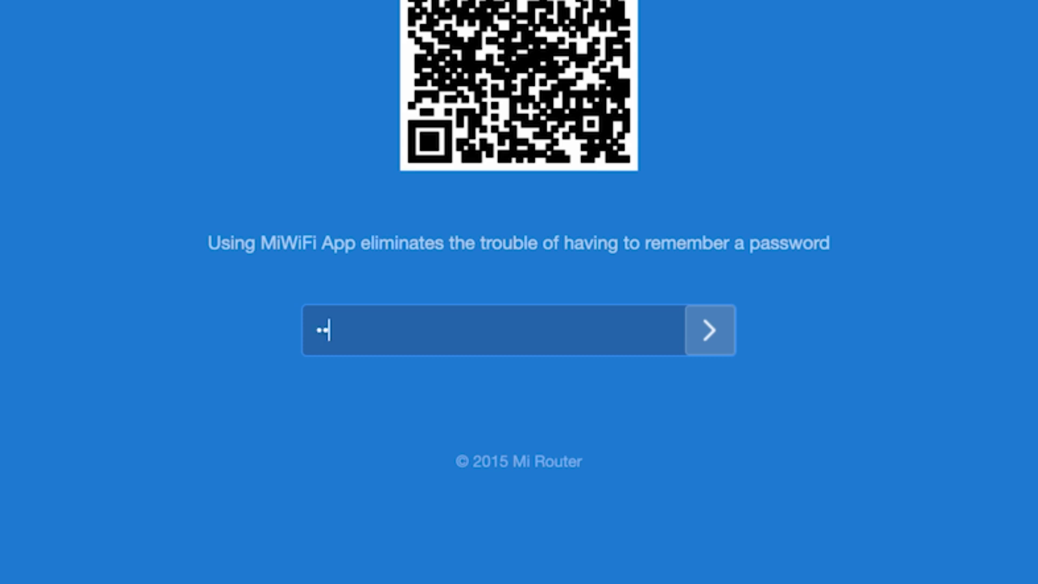
type("345678")
left_click(707, 316)
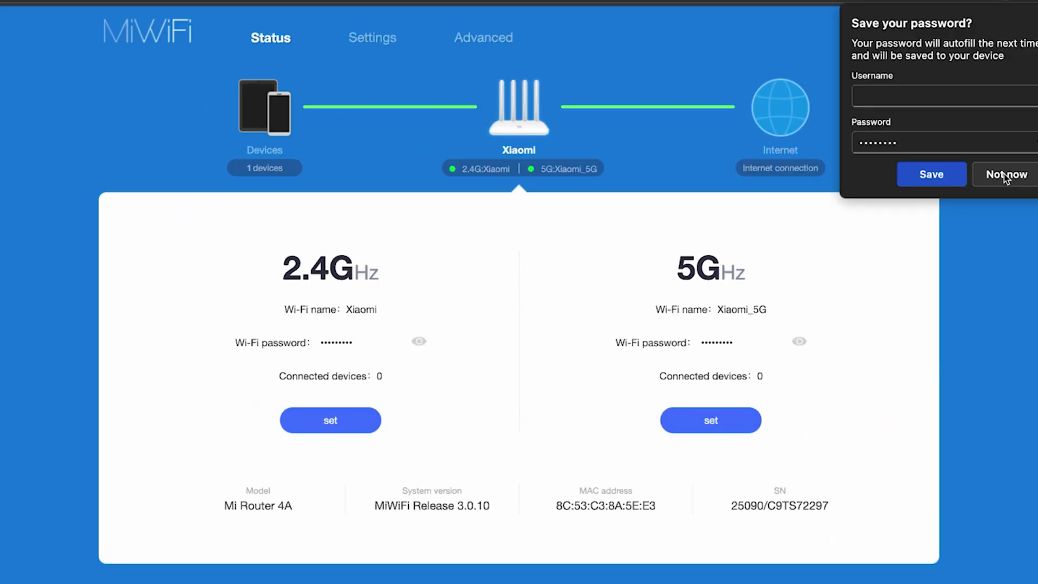
left_click(1003, 173)
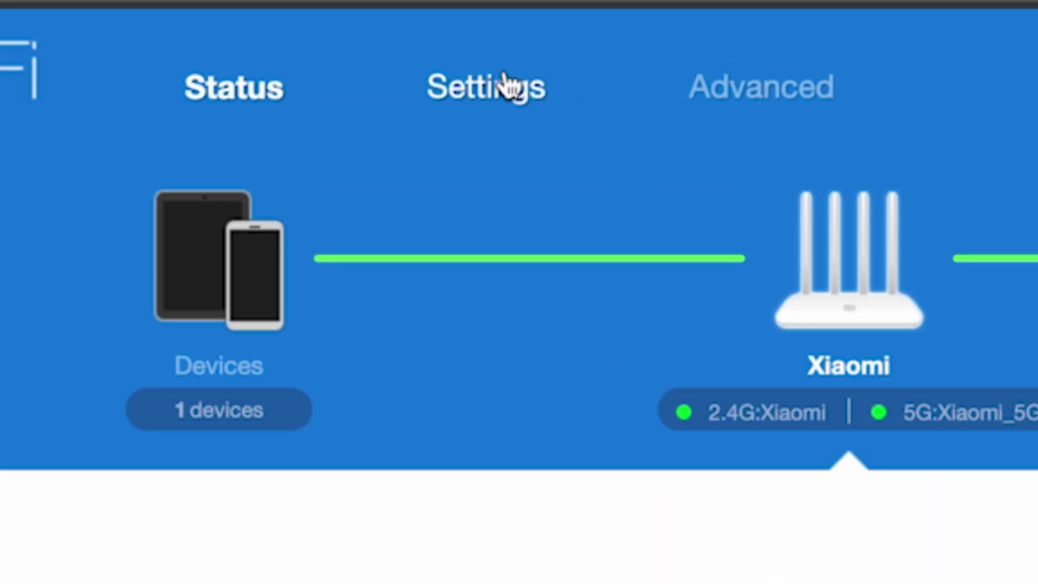
Clone MAC address C8:A3:62:B0:D2:58 onto the router in Network settings.
left_click(506, 83)
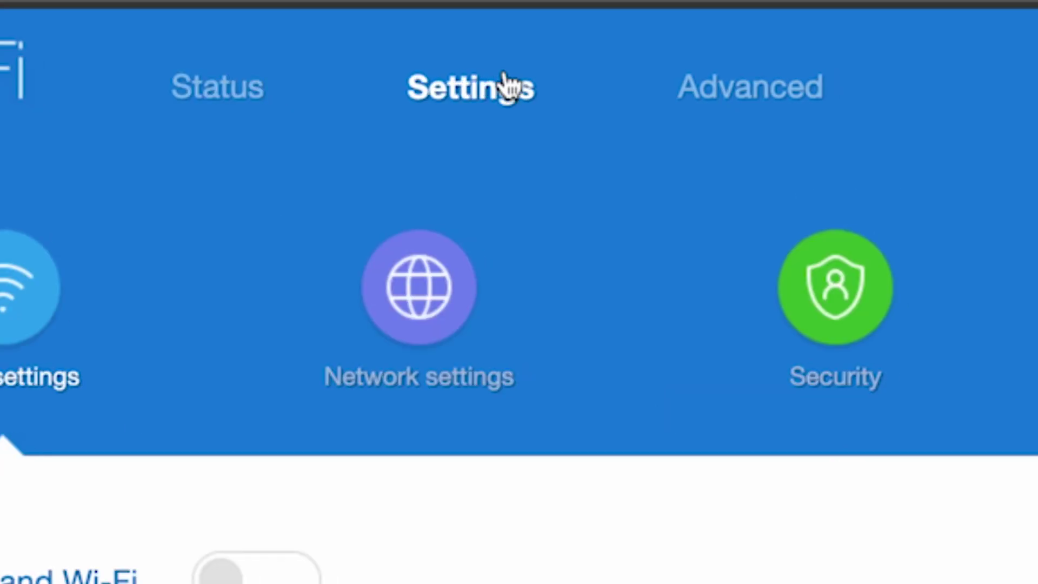
left_click(413, 290)
scroll(801, 377, "down", 10)
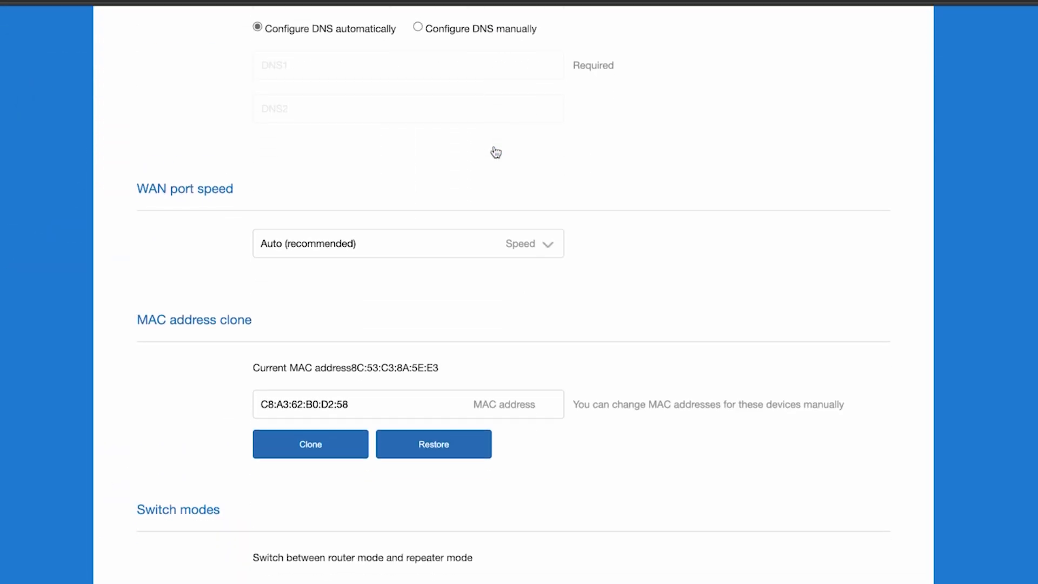
scroll(494, 153, "down", 3)
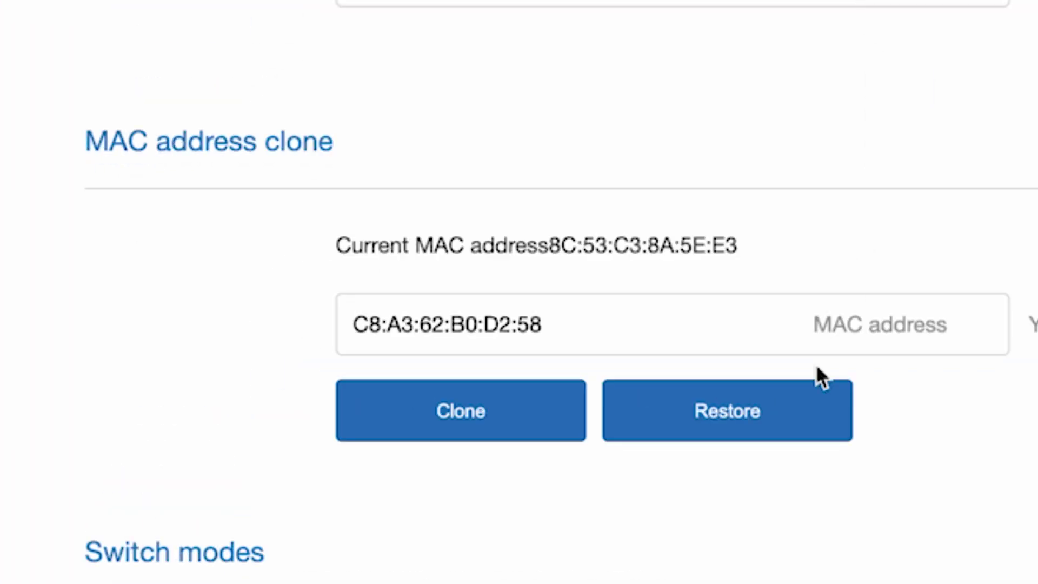
left_click(462, 411)
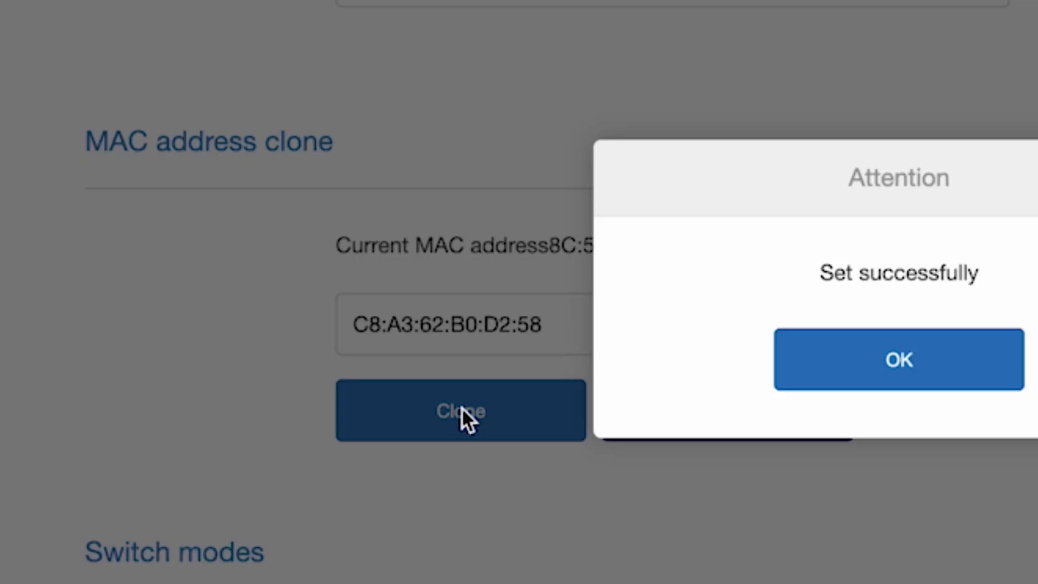
left_click(930, 358)
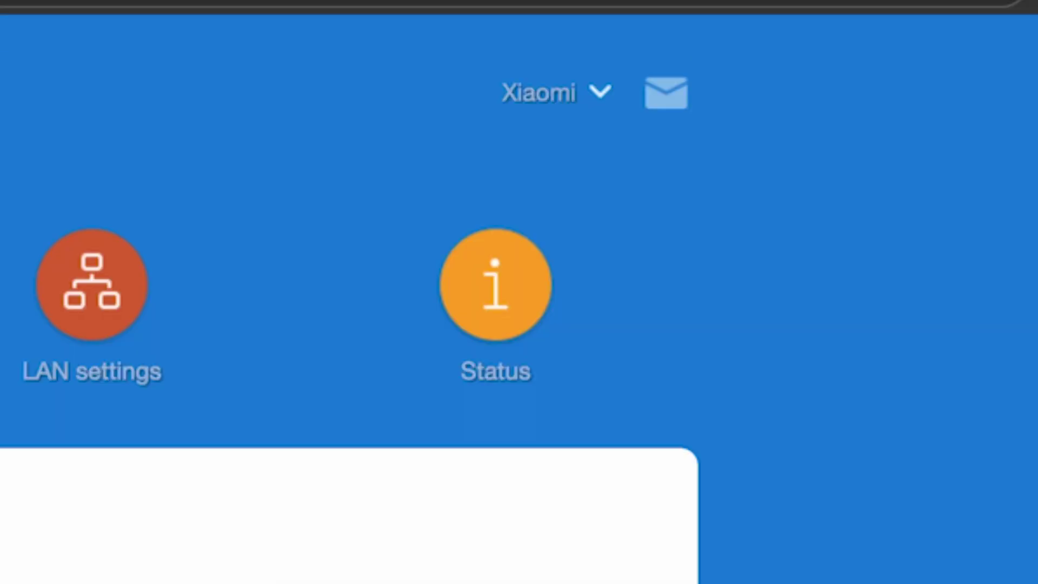
Choose Reboot from the Xiaomi account dropdown and start the router reboot.
left_click(598, 93)
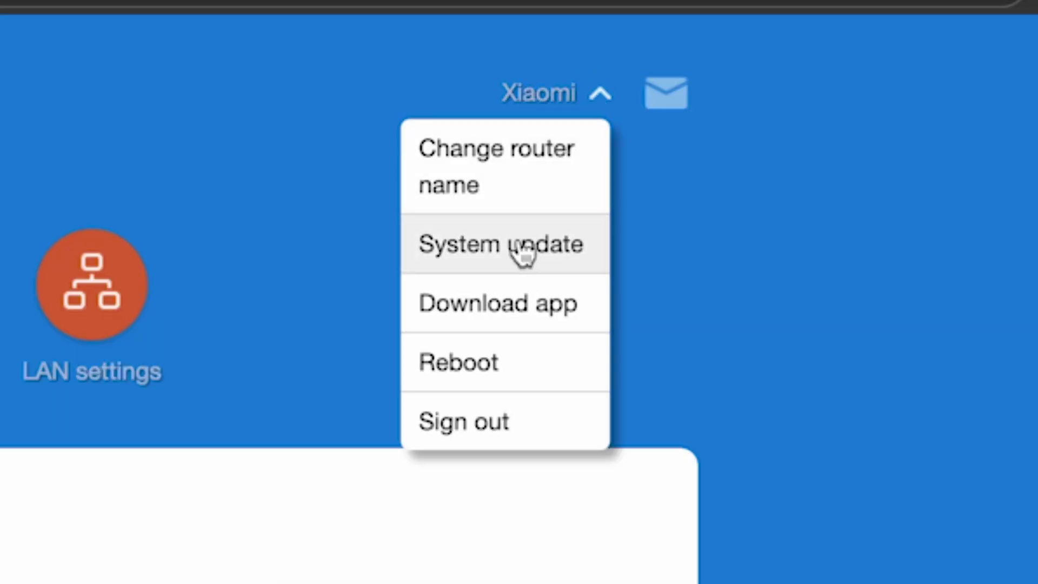
left_click(455, 361)
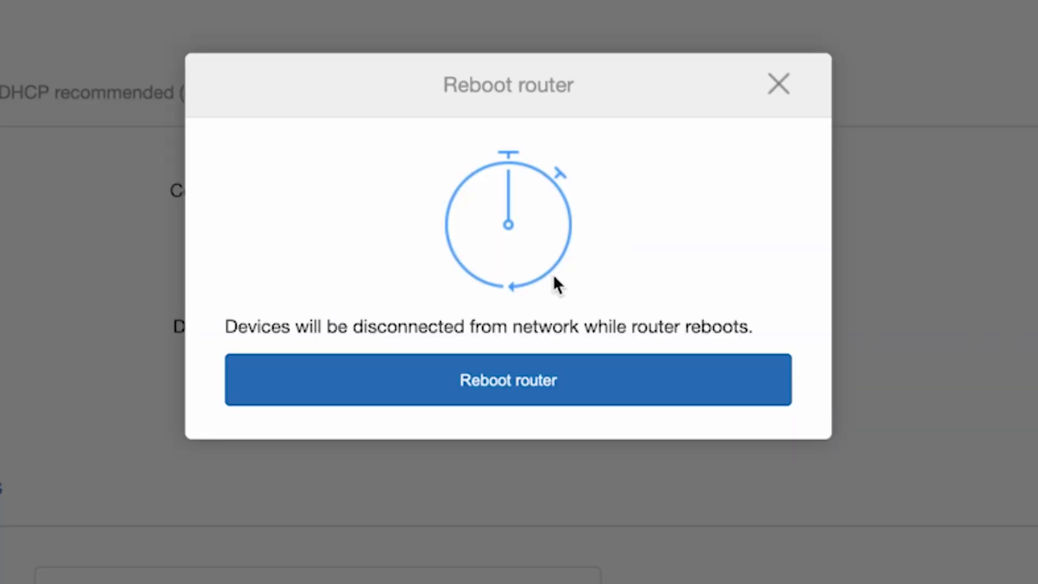
left_click(505, 381)
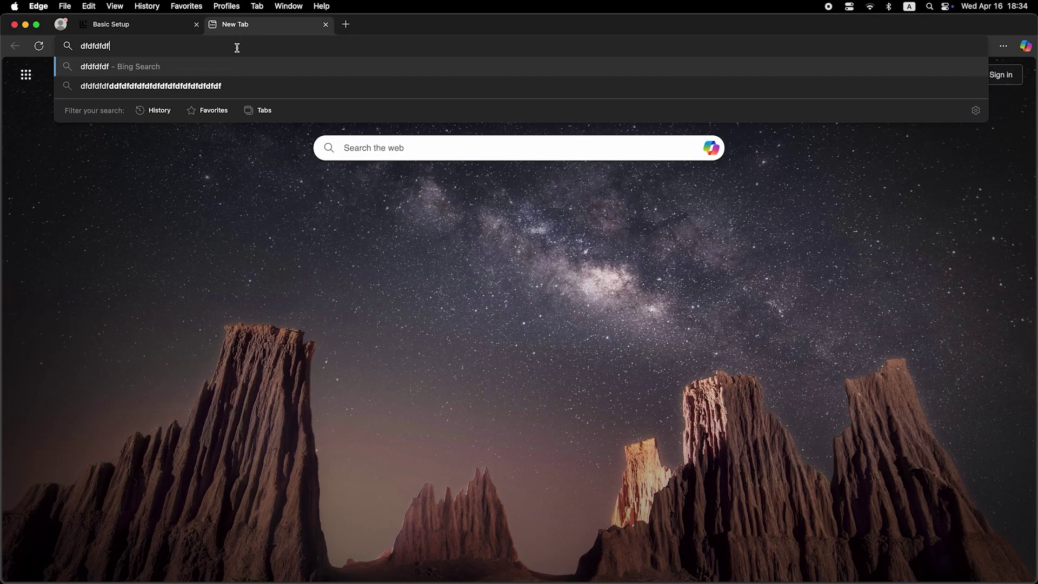
Run a Bing test search for 'dfdfdfdf' to confirm the internet connection works.
key("Return")
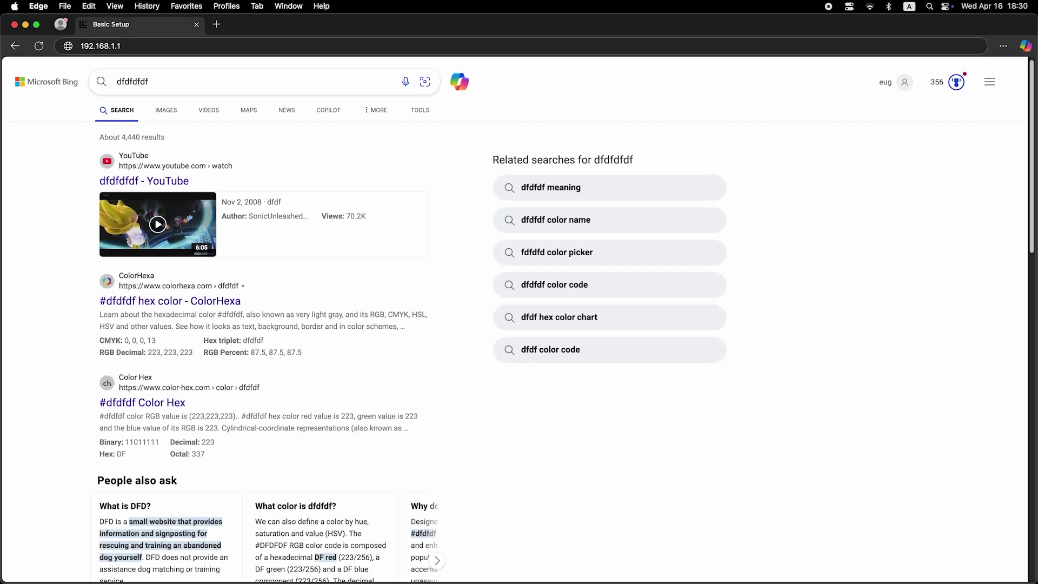